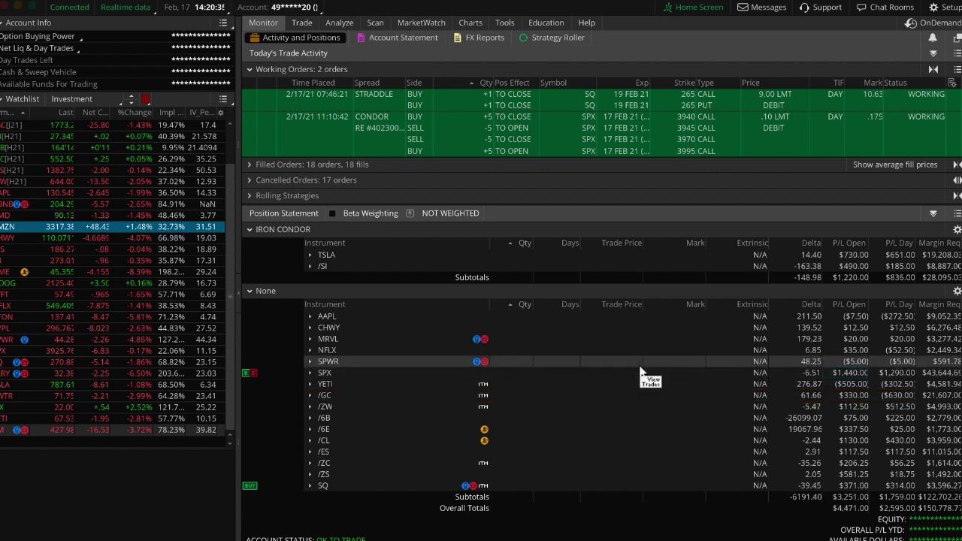
Step: Highlight the SPX row in the Monitor tab's Position Statement
left_click(641, 372)
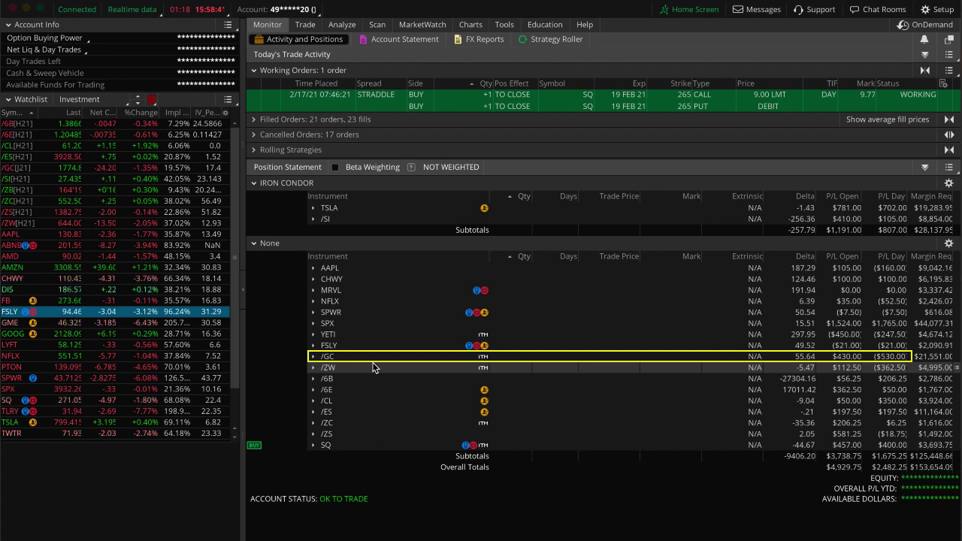
Step: Select SPX in the left watchlist
left_click(15, 391)
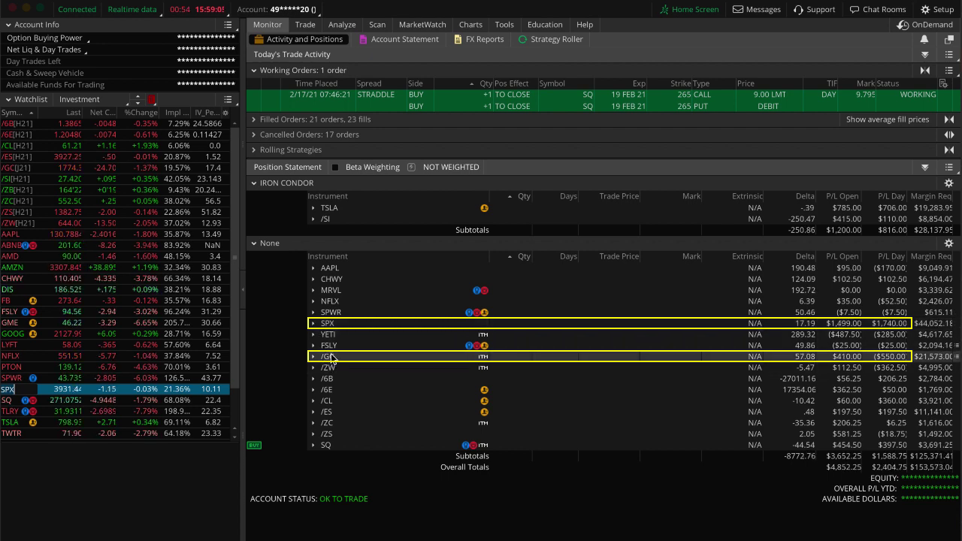
left_click(314, 412)
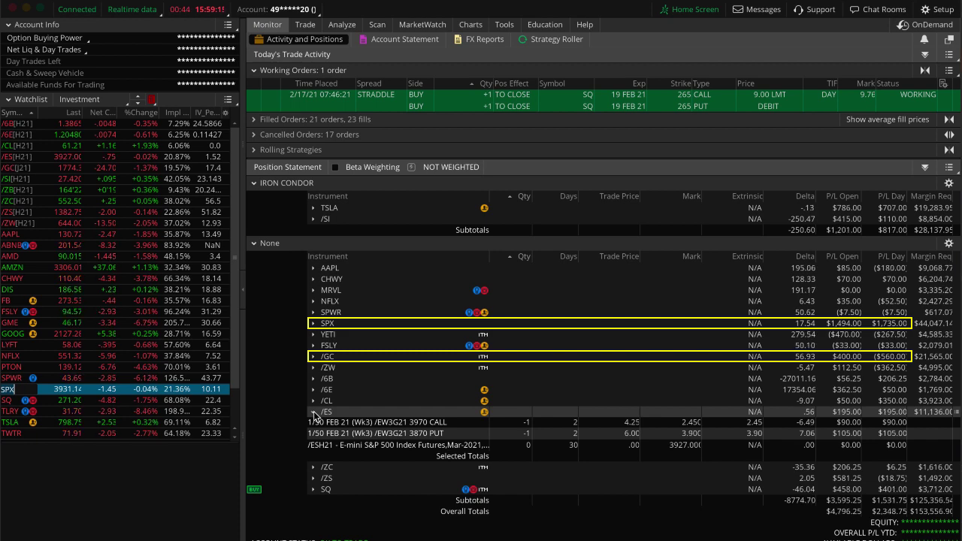
left_click(315, 412)
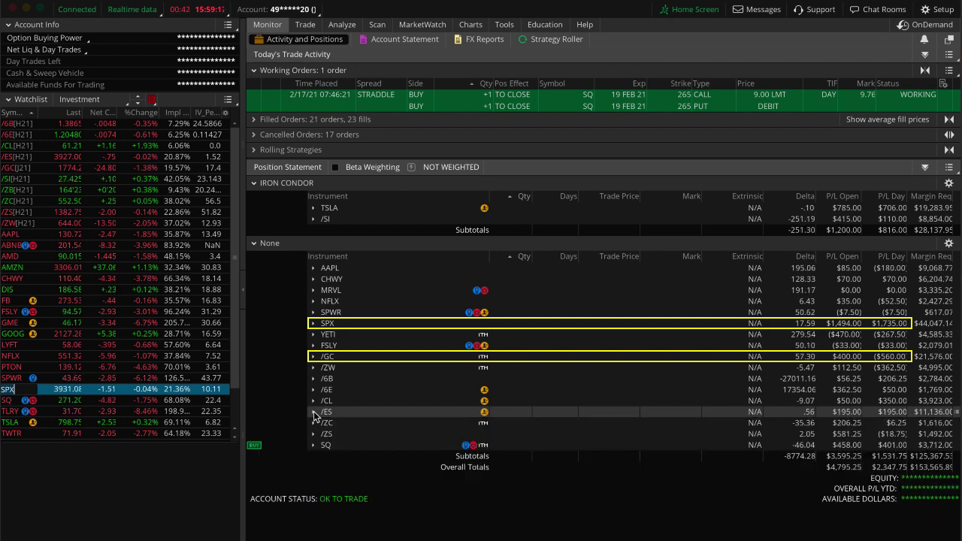
left_click(314, 412)
left_click(314, 413)
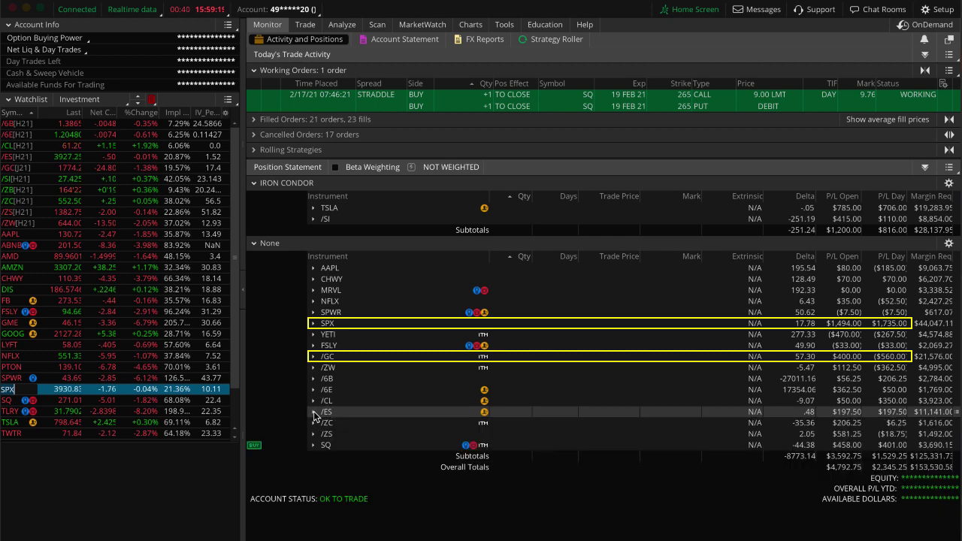
left_click(314, 368)
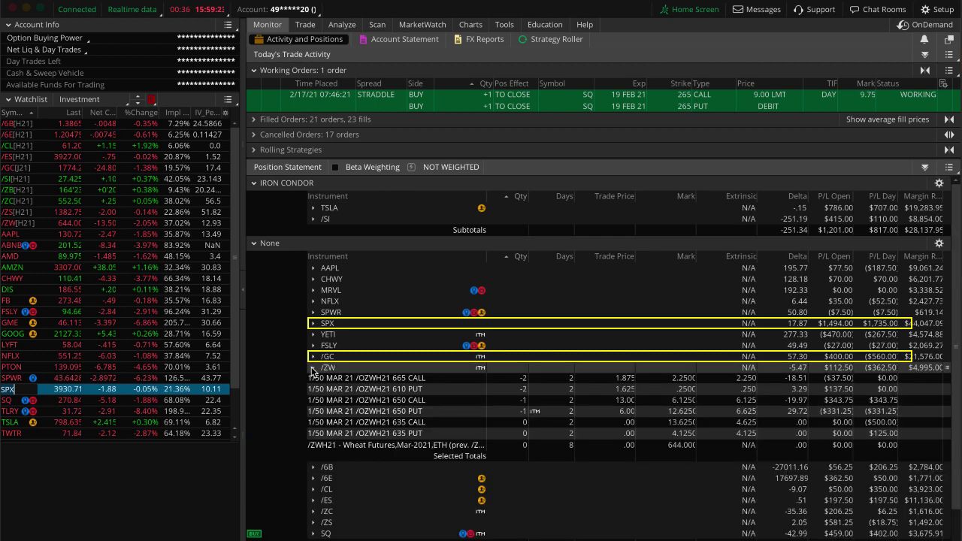
left_click(313, 369)
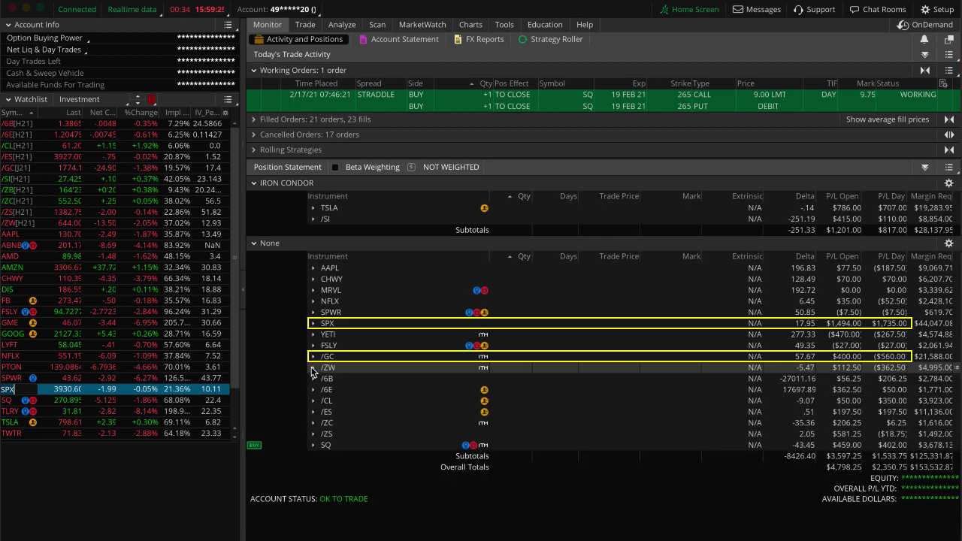